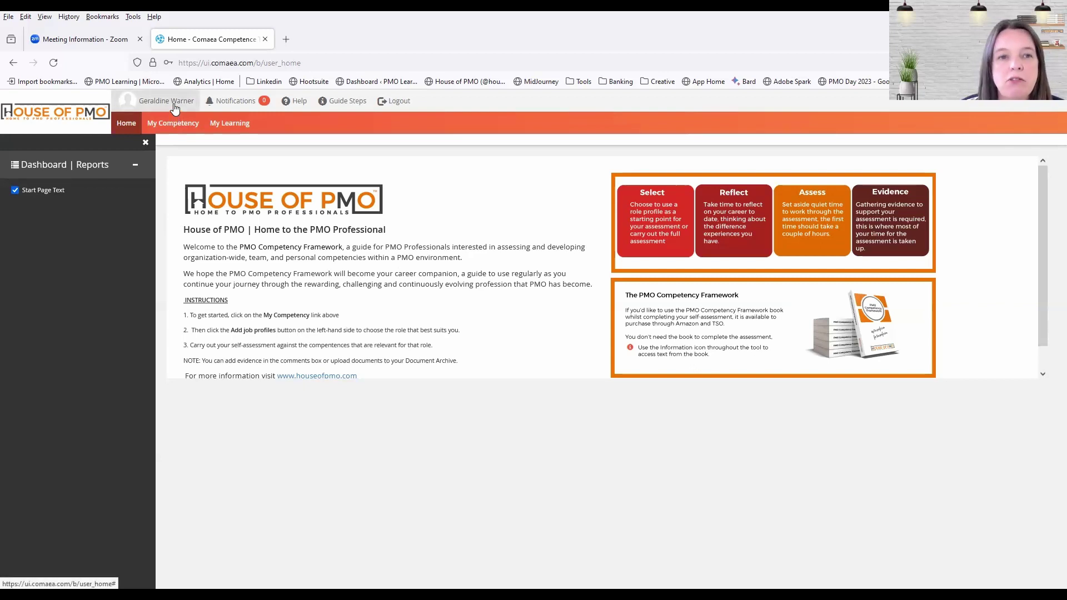
Open the personal competency page and show the PMO Administrator [PROJECT] (Current) job profile.
{"action": "left_click", "coordinate": [174, 124]}
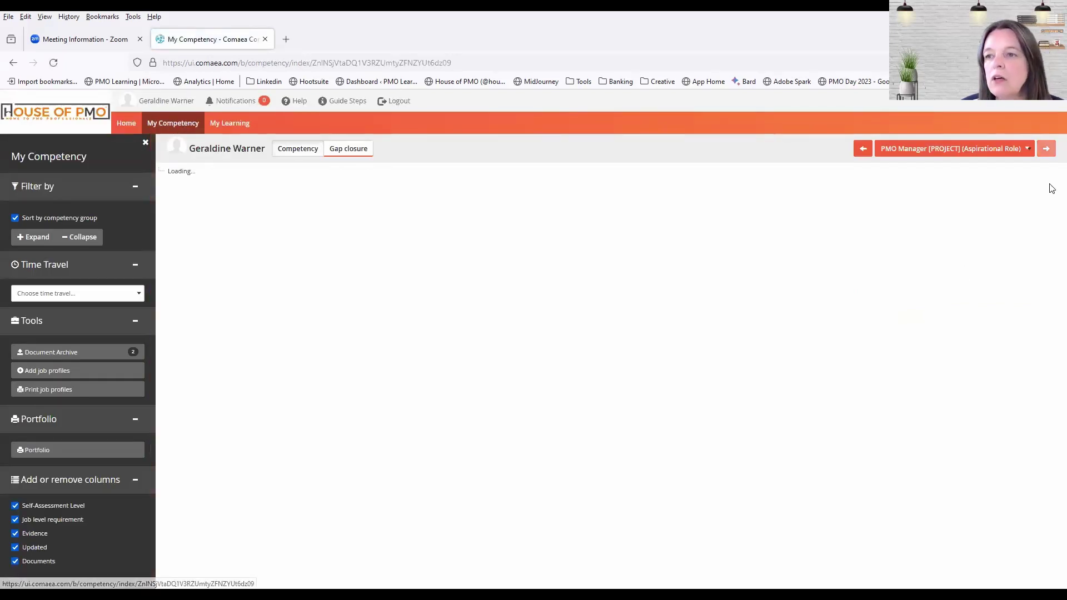
{"action": "left_click", "coordinate": [1014, 148]}
{"action": "left_click", "coordinate": [992, 178]}
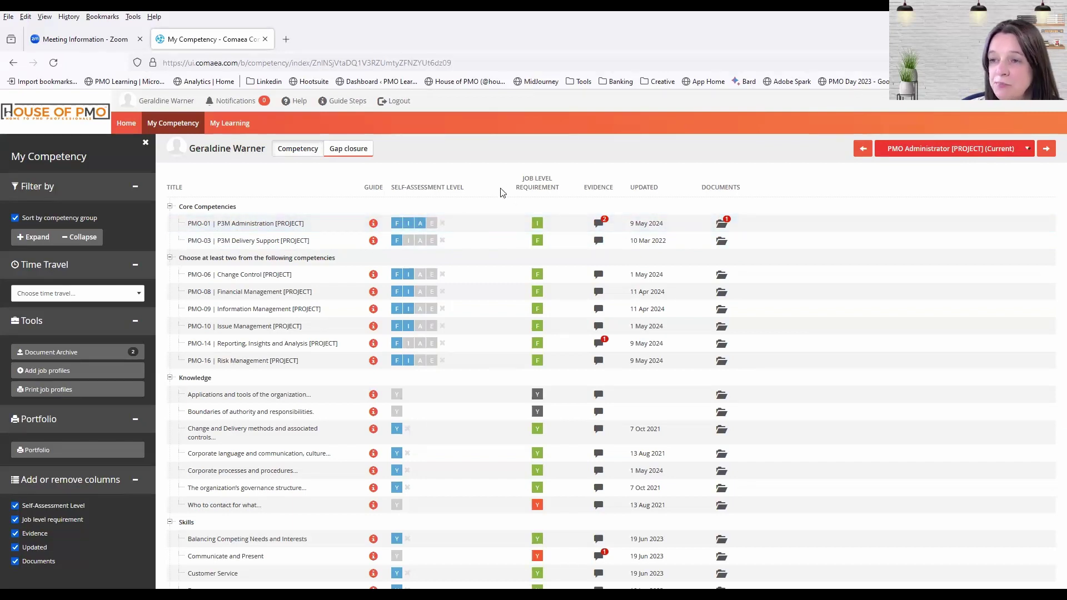
Read the level guide for PMO-01 P3M Administration [PROJECT], and save and close its assessment.
{"action": "left_click", "coordinate": [373, 224]}
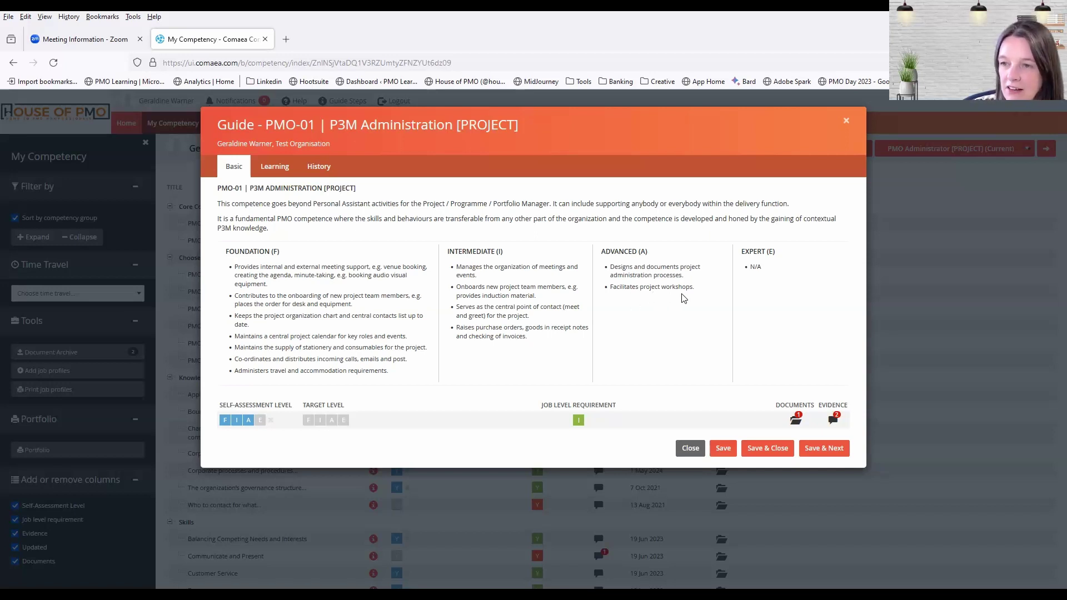
{"action": "left_click", "coordinate": [770, 450]}
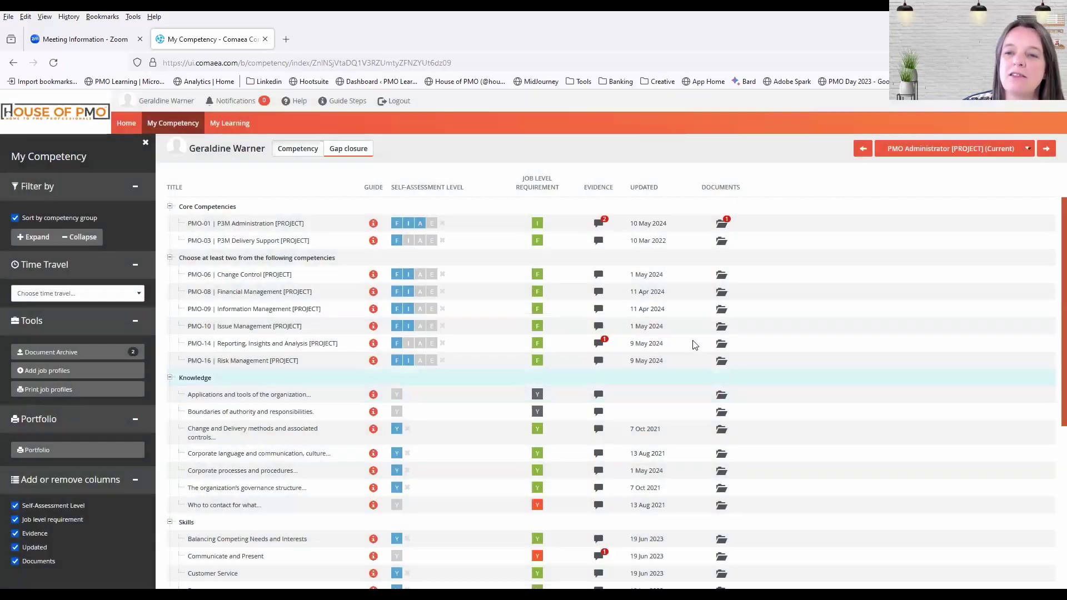
Check the evidence comments and the attached documents for PMO-01 P3M Administration [PROJECT], closing both without adding anything.
{"action": "left_click", "coordinate": [599, 228]}
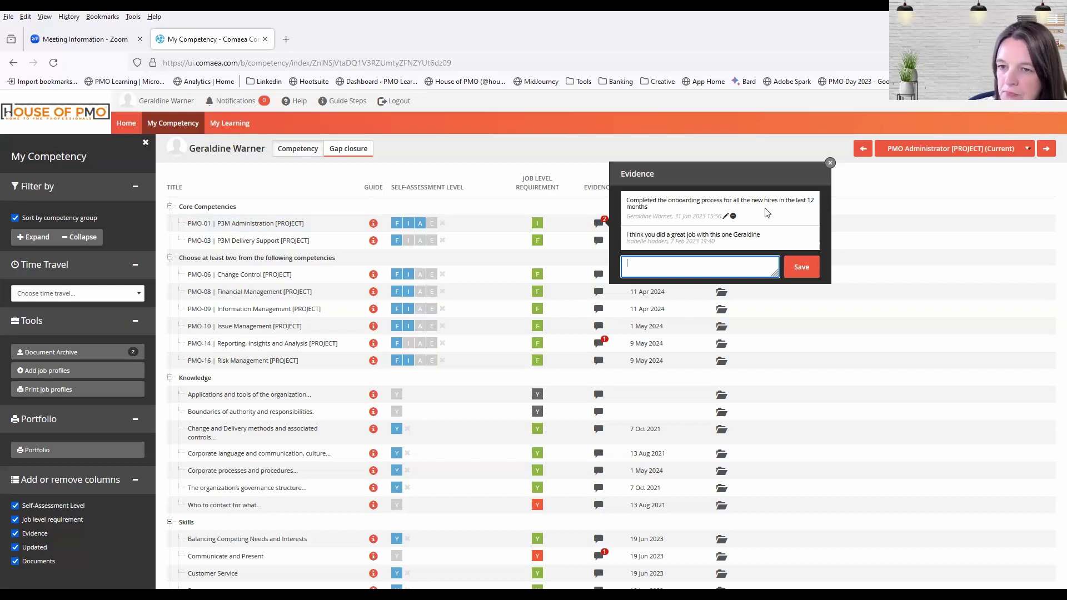
{"action": "left_click", "coordinate": [830, 162]}
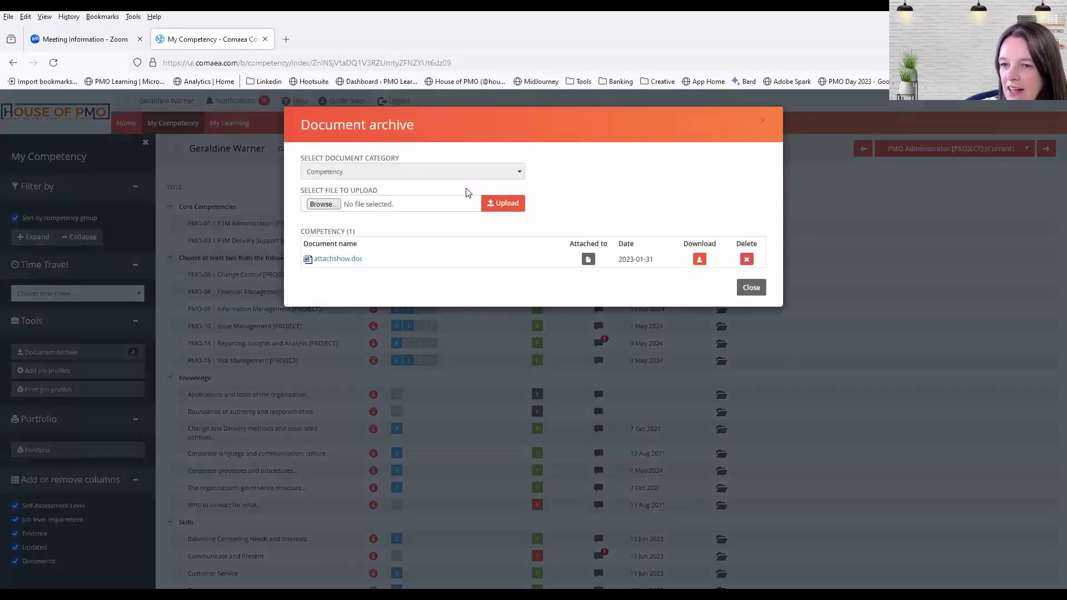
{"action": "left_click", "coordinate": [743, 287]}
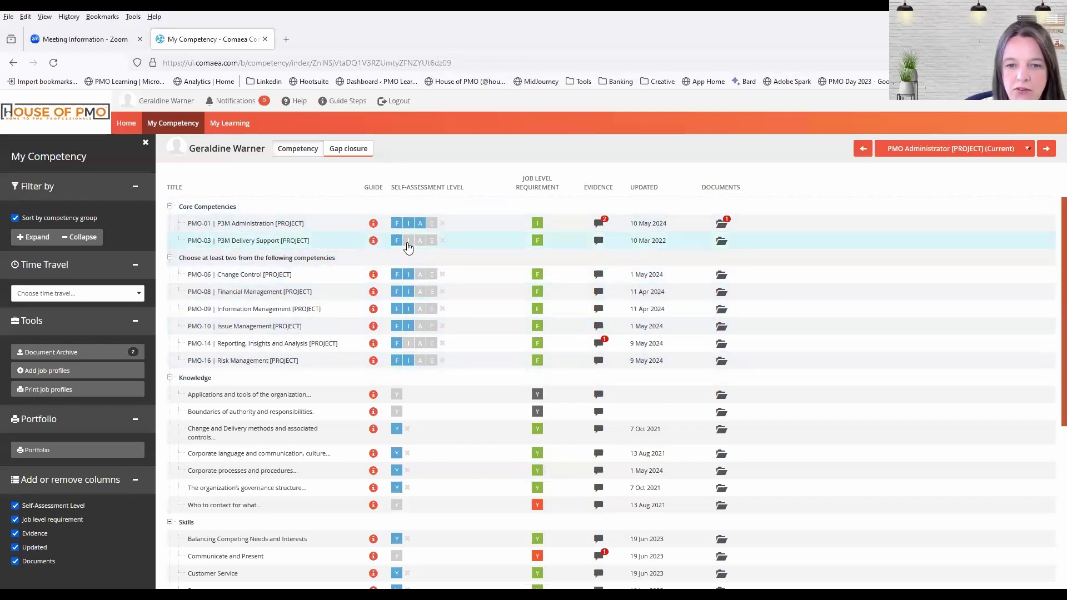
Look through the Knowledge, Skills and Behaviour groups of the PMO Administrator profile and return to its core competencies.
{"action": "scroll", "coordinate": [277, 418], "scroll_direction": "down", "scroll_amount": 1}
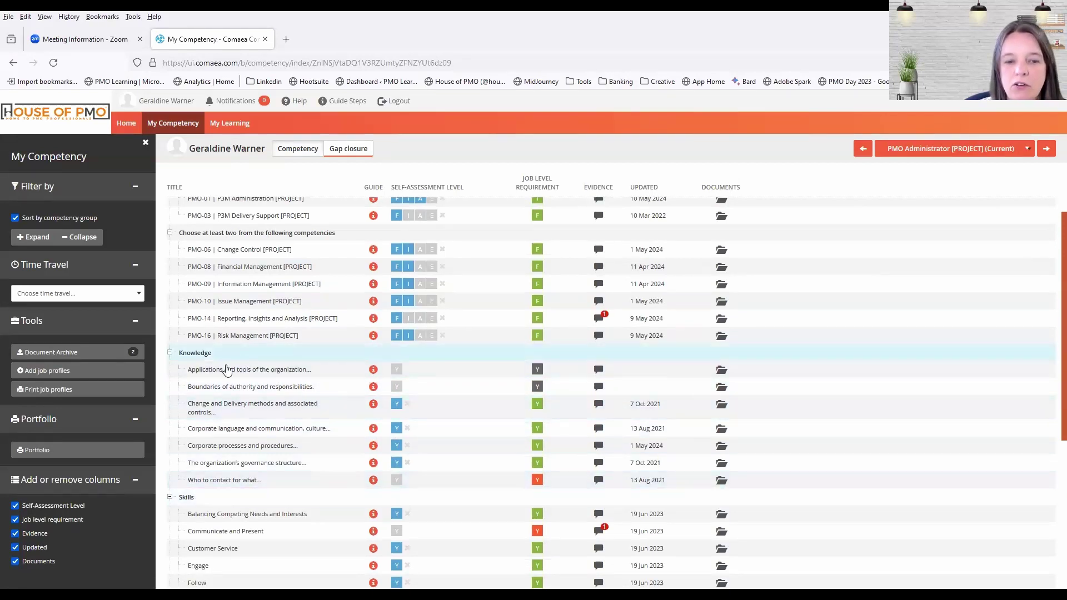
{"action": "scroll", "coordinate": [265, 423], "scroll_direction": "down", "scroll_amount": 5}
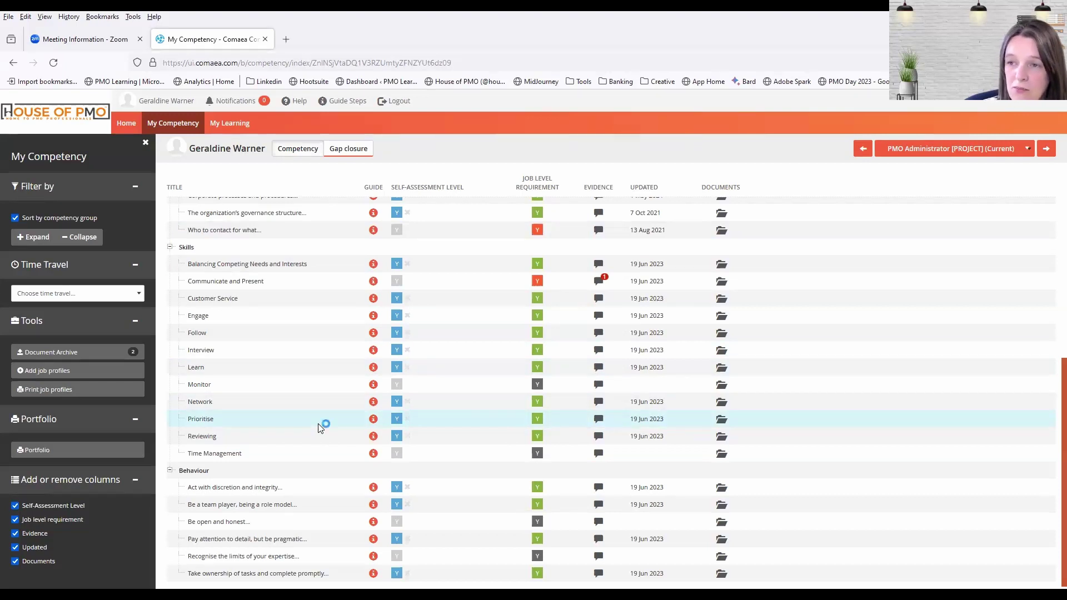
{"action": "scroll", "coordinate": [320, 427], "scroll_direction": "down", "scroll_amount": 1}
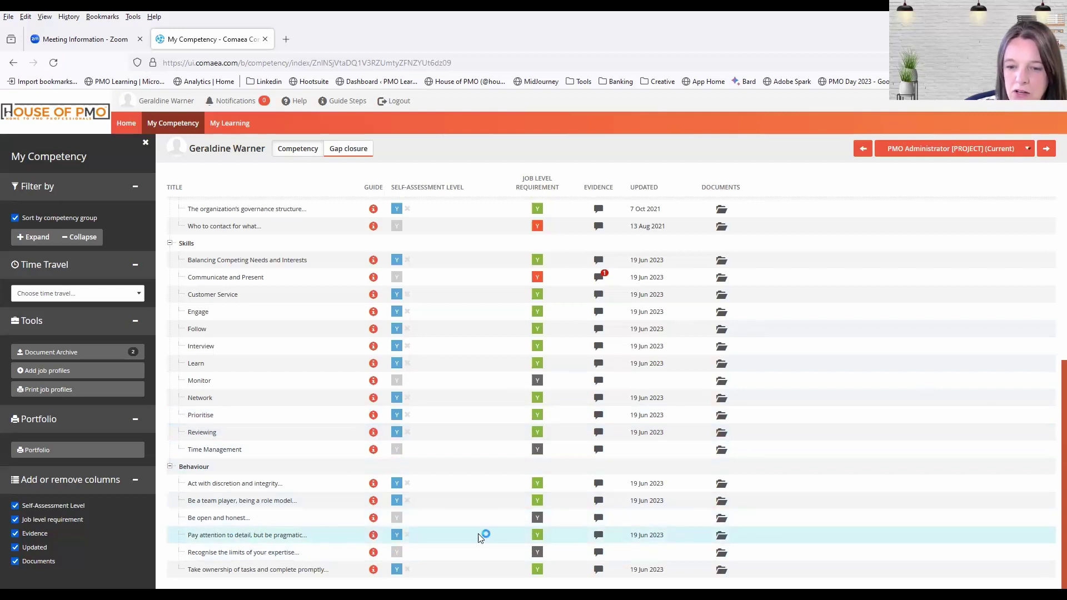
{"action": "scroll", "coordinate": [655, 524], "scroll_direction": "up", "scroll_amount": 2}
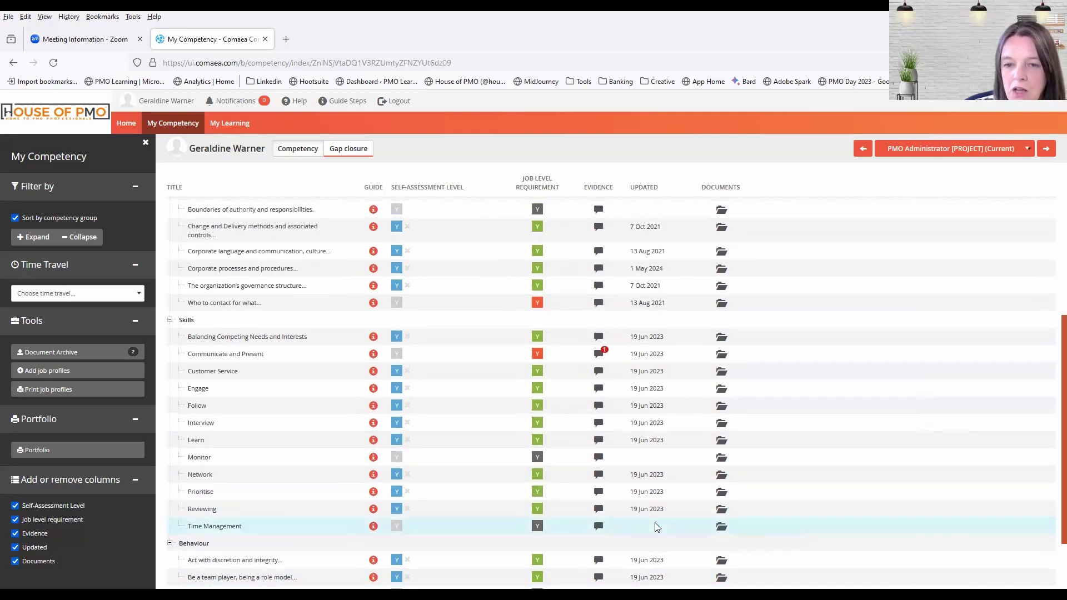
{"action": "scroll", "coordinate": [655, 527], "scroll_direction": "up", "scroll_amount": 3}
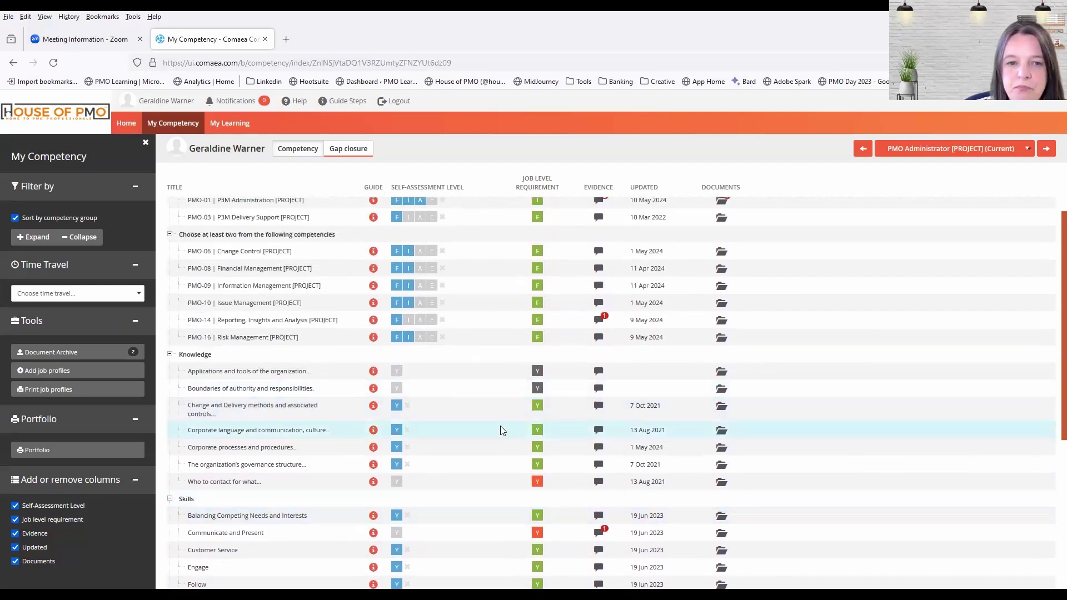
{"action": "scroll", "coordinate": [500, 426], "scroll_direction": "up", "scroll_amount": 1}
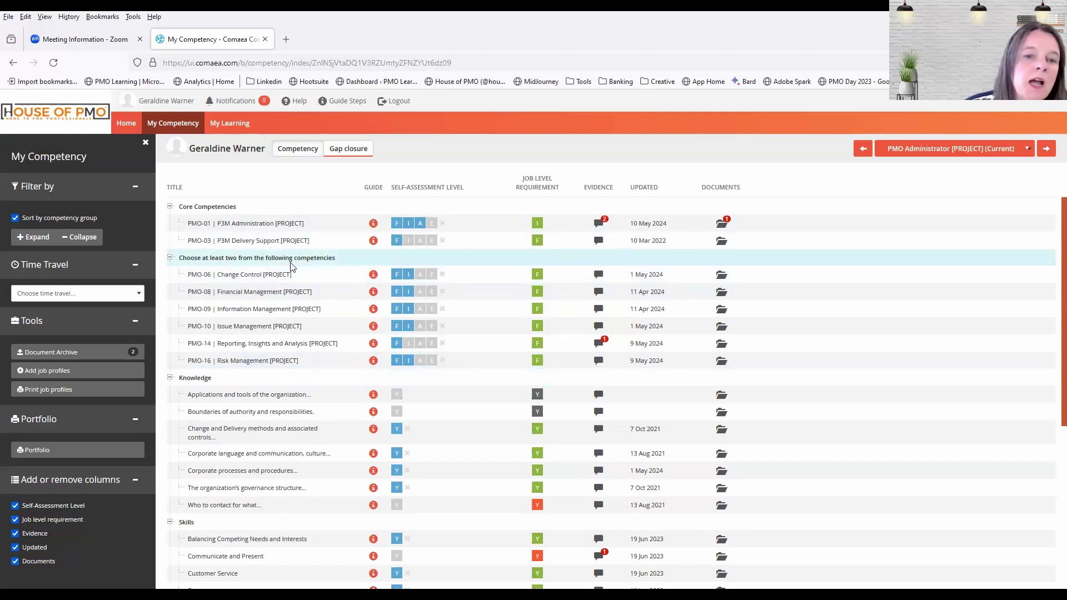
Read the level descriptions for PMO-14 Reporting, Insights and Analysis [PROJECT], and save and close its assessment.
{"action": "left_click", "coordinate": [373, 344]}
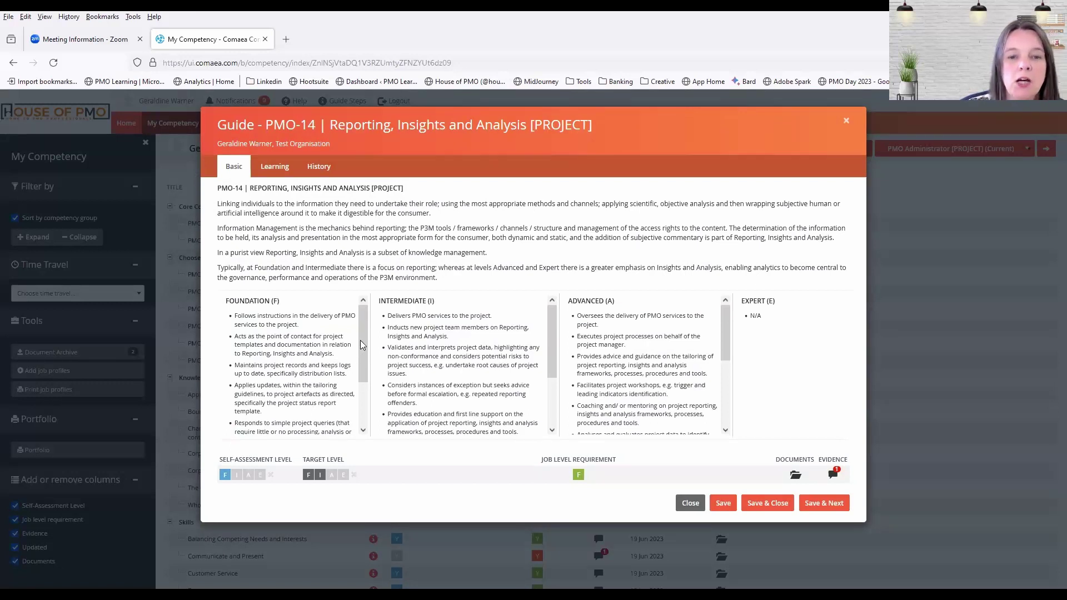
{"action": "scroll", "coordinate": [365, 338], "scroll_direction": "down", "scroll_amount": 3}
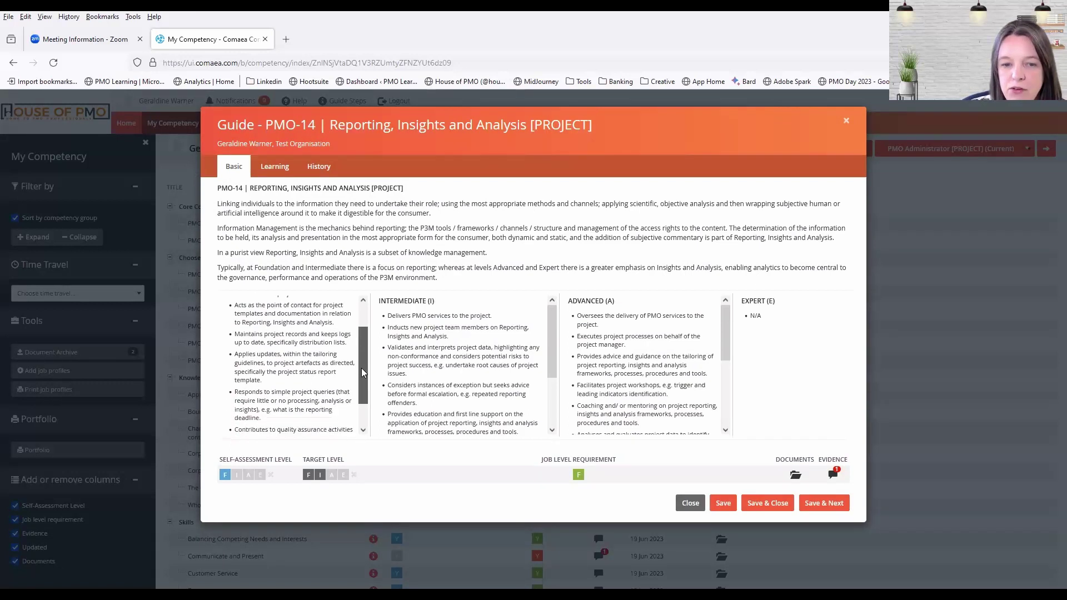
{"action": "scroll", "coordinate": [365, 339], "scroll_direction": "up", "scroll_amount": 3}
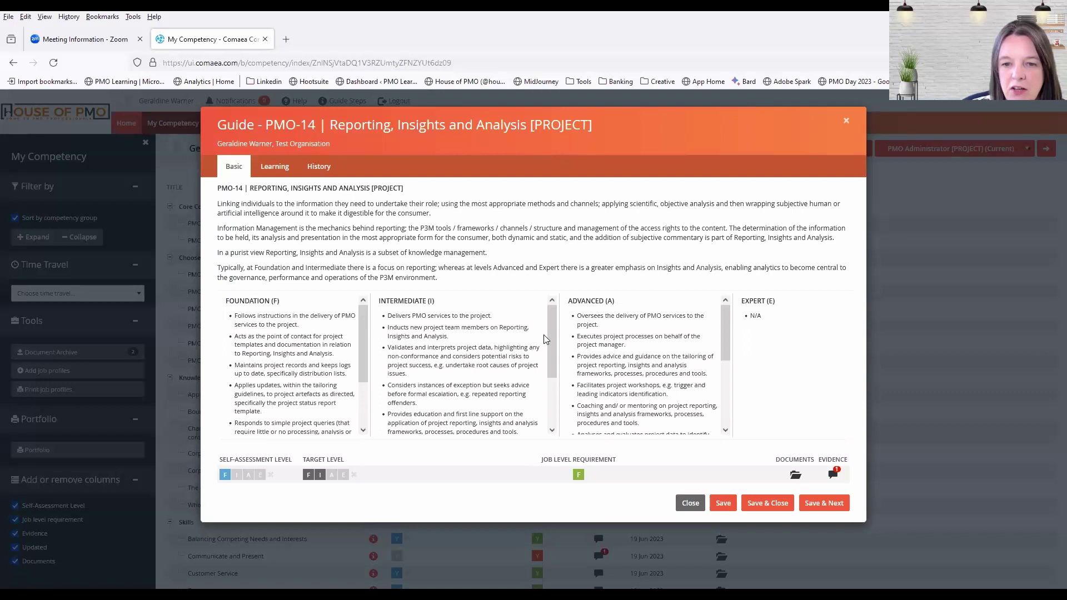
{"action": "mouse_move", "coordinate": [551, 333]}
{"action": "left_mouse_down"}
{"action": "mouse_move", "coordinate": [553, 371]}
{"action": "mouse_move", "coordinate": [552, 328]}
{"action": "left_mouse_up"}
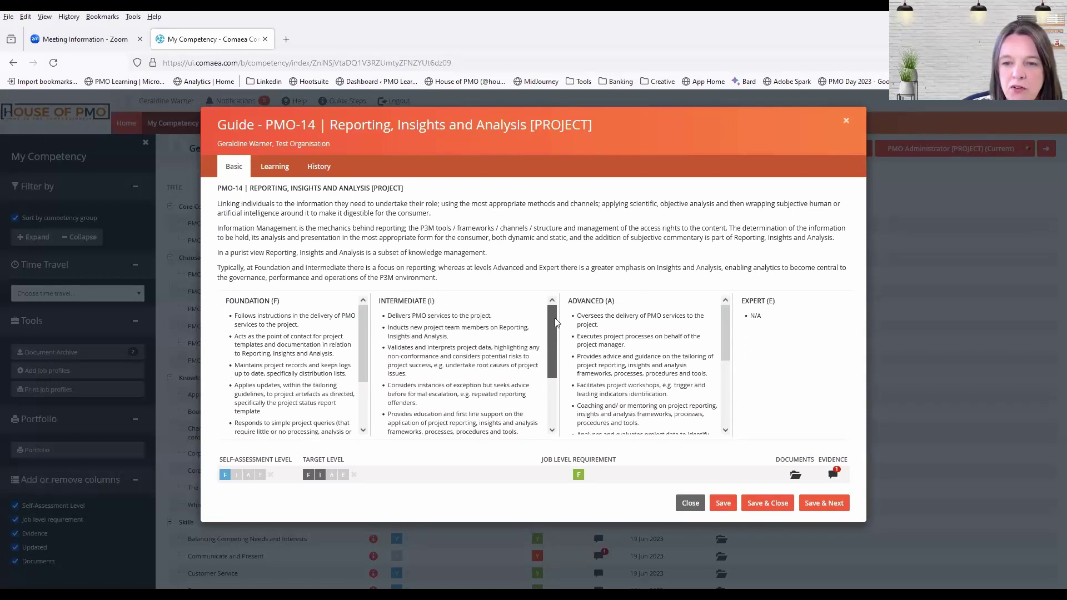
{"action": "mouse_move", "coordinate": [724, 328]}
{"action": "left_mouse_down"}
{"action": "mouse_move", "coordinate": [734, 392]}
{"action": "mouse_move", "coordinate": [743, 341]}
{"action": "mouse_move", "coordinate": [726, 312]}
{"action": "left_mouse_up"}
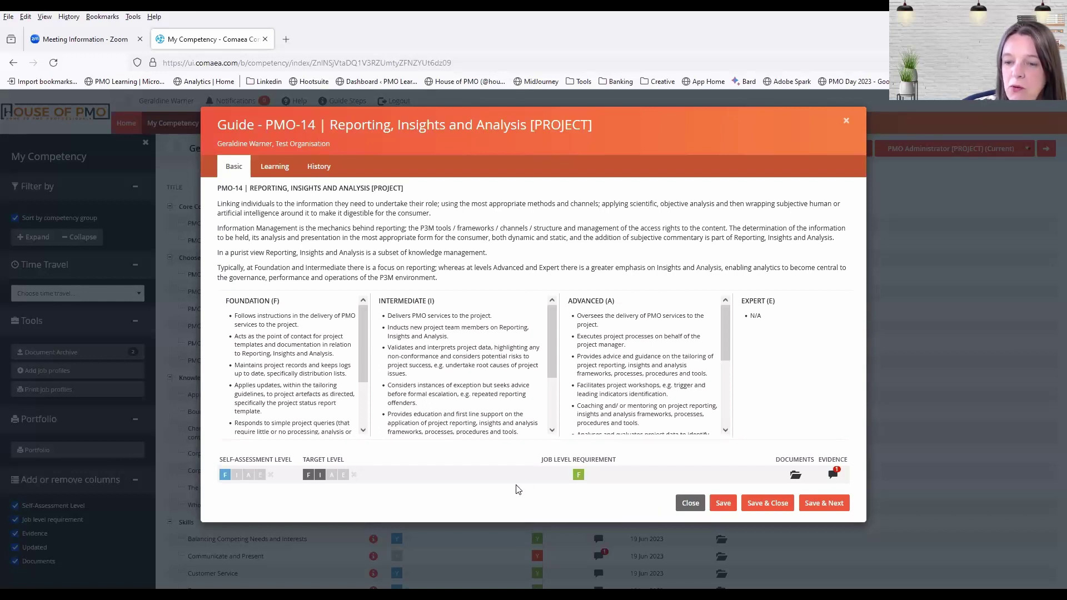
{"action": "left_click", "coordinate": [763, 503]}
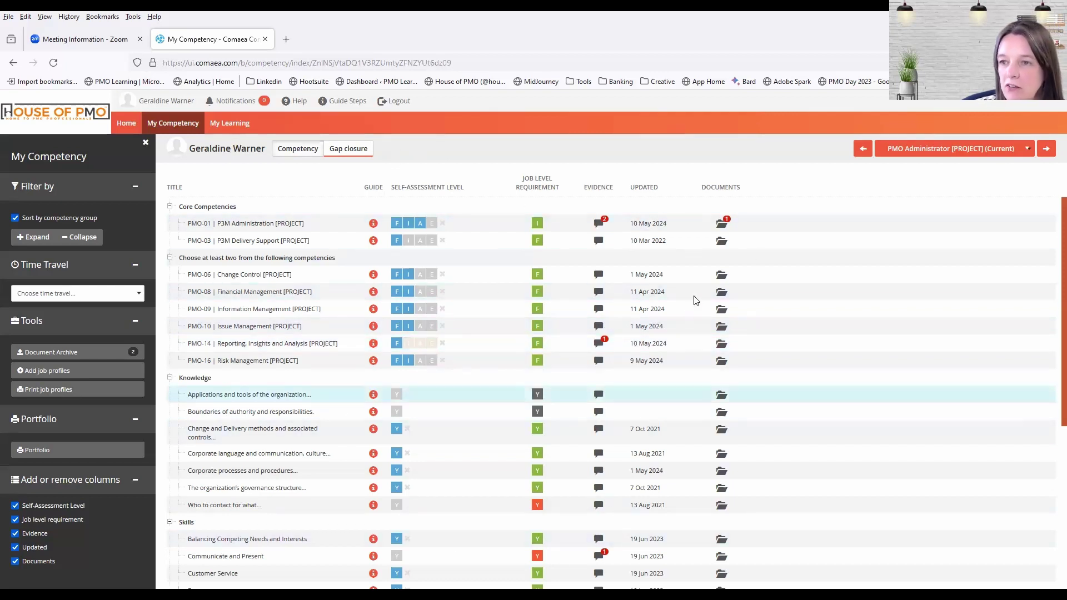
Switch to the PMO Analyst [PROJECT] (Current) job profile and compare its self-assessment levels with the job level requirements.
{"action": "left_click", "coordinate": [1023, 152]}
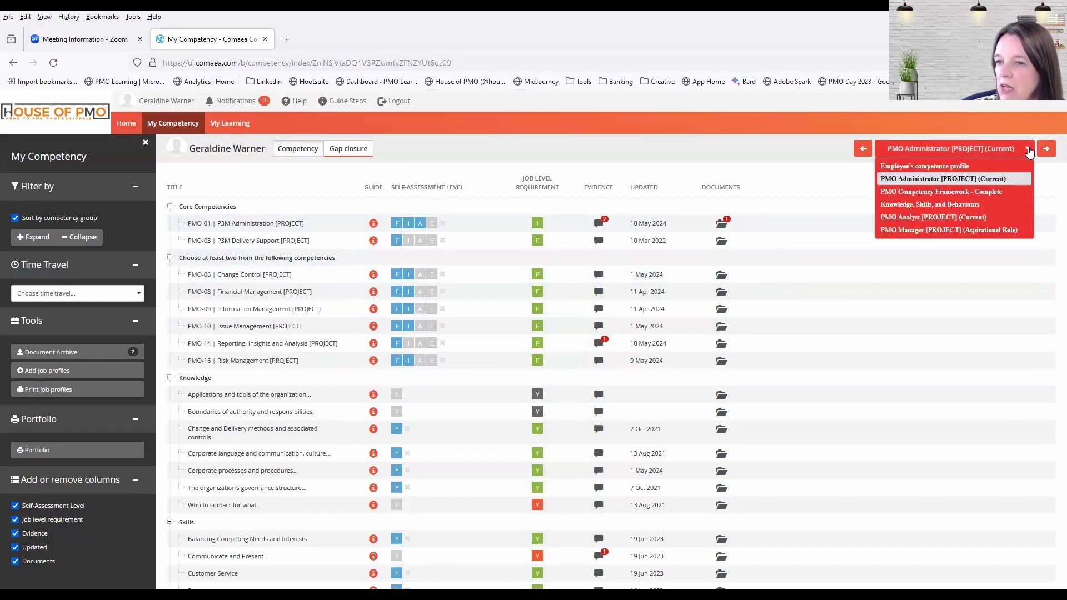
{"action": "left_click", "coordinate": [981, 217]}
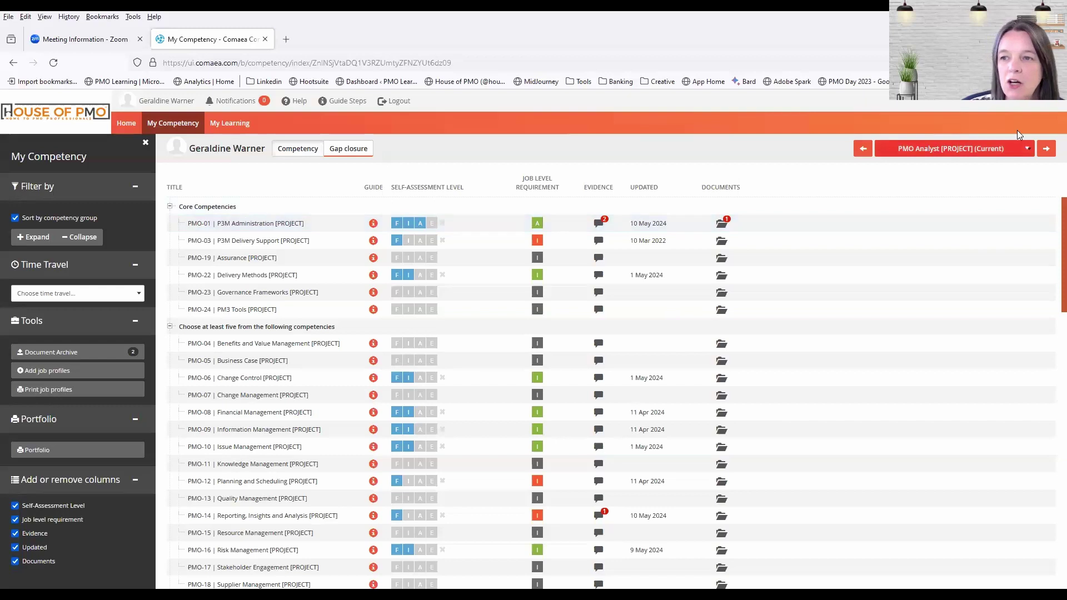
{"action": "scroll", "coordinate": [475, 341], "scroll_direction": "down", "scroll_amount": 3}
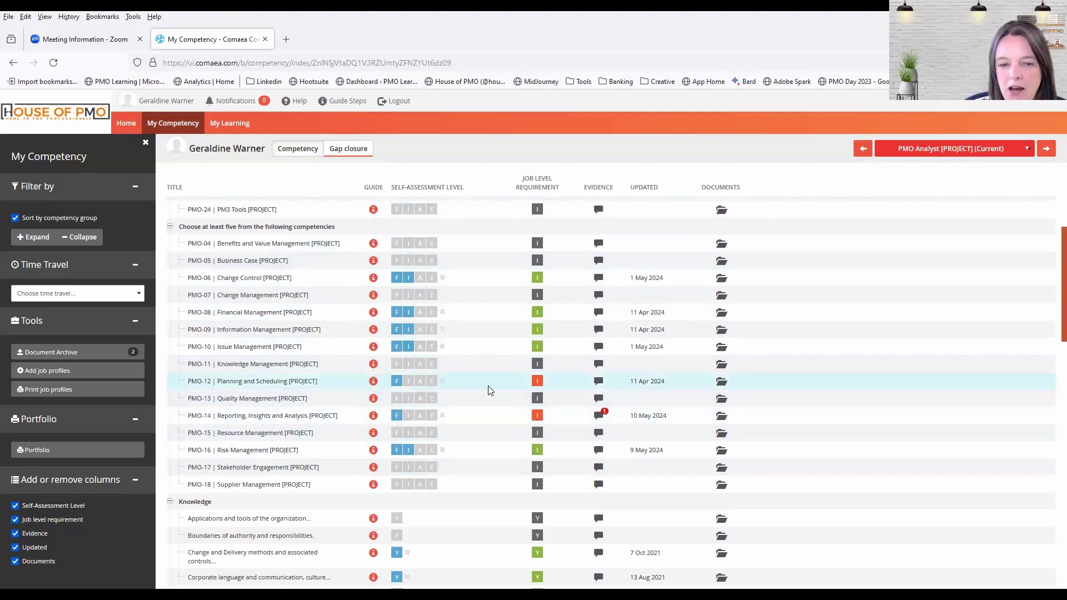
{"action": "scroll", "coordinate": [489, 389], "scroll_direction": "down", "scroll_amount": 6}
{"action": "scroll", "coordinate": [488, 390], "scroll_direction": "down", "scroll_amount": 13}
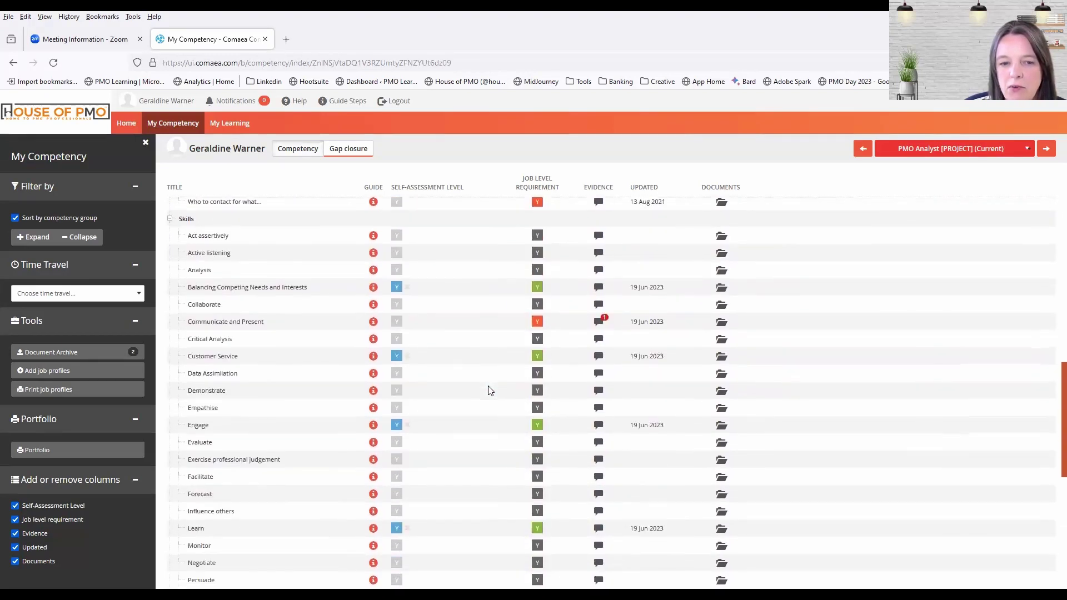
{"action": "scroll", "coordinate": [489, 391], "scroll_direction": "up", "scroll_amount": 15}
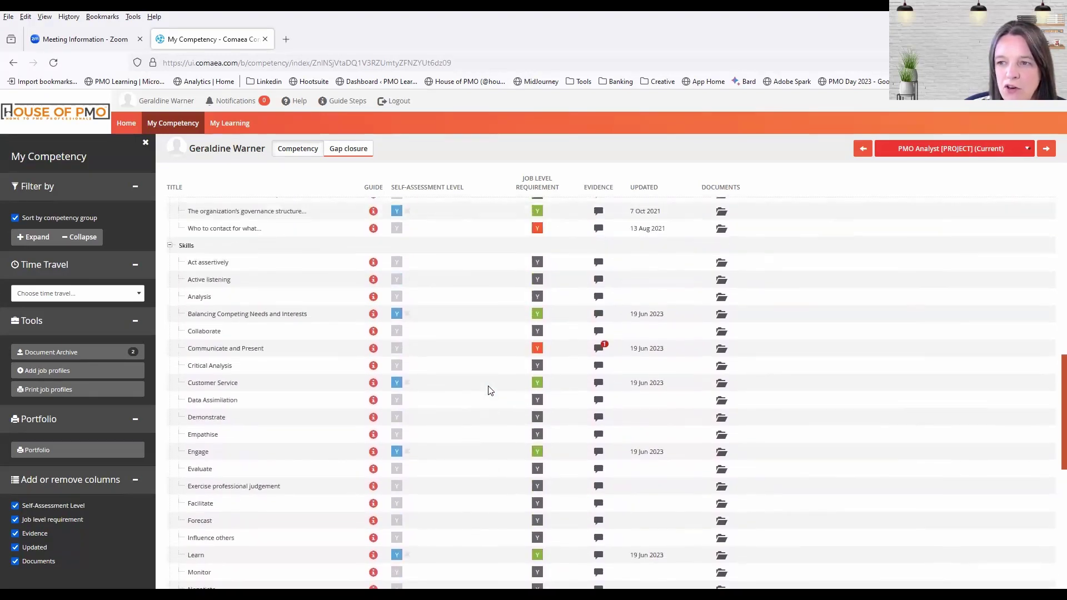
{"action": "scroll", "coordinate": [489, 391], "scroll_direction": "up", "scroll_amount": 5}
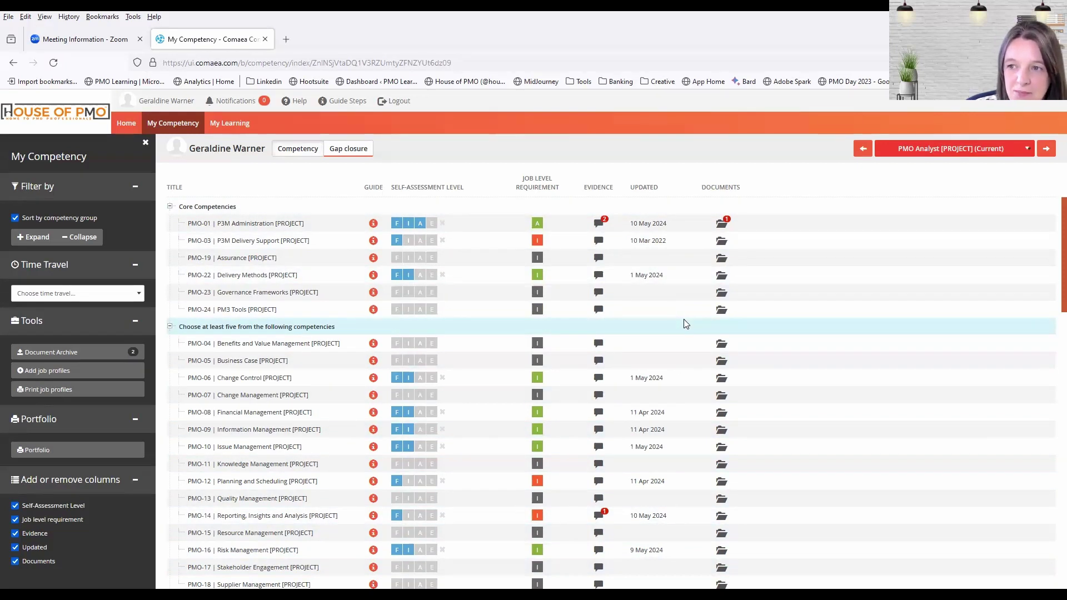
Switch to the PMO Manager [PROJECT] (Aspirational Role) profile and review its competency, knowledge, skills and behaviour requirements.
{"action": "left_click", "coordinate": [1026, 149]}
{"action": "left_click", "coordinate": [956, 228]}
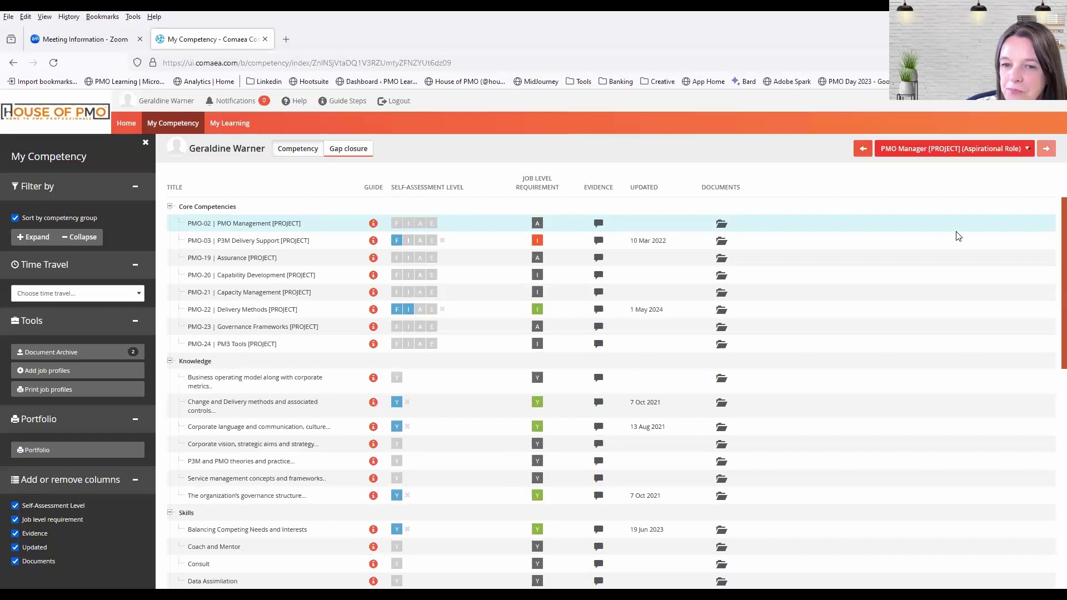
{"action": "scroll", "coordinate": [405, 381], "scroll_direction": "down", "scroll_amount": 3}
{"action": "scroll", "coordinate": [408, 383], "scroll_direction": "down", "scroll_amount": 8}
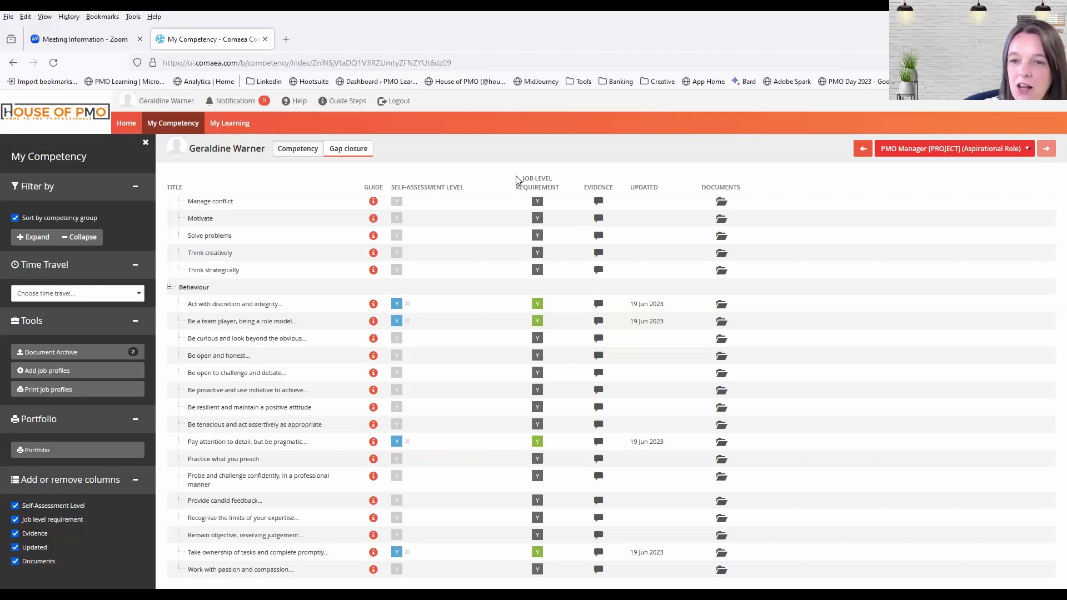
{"action": "scroll", "coordinate": [512, 285], "scroll_direction": "up", "scroll_amount": 3}
{"action": "scroll", "coordinate": [511, 285], "scroll_direction": "up", "scroll_amount": 5}
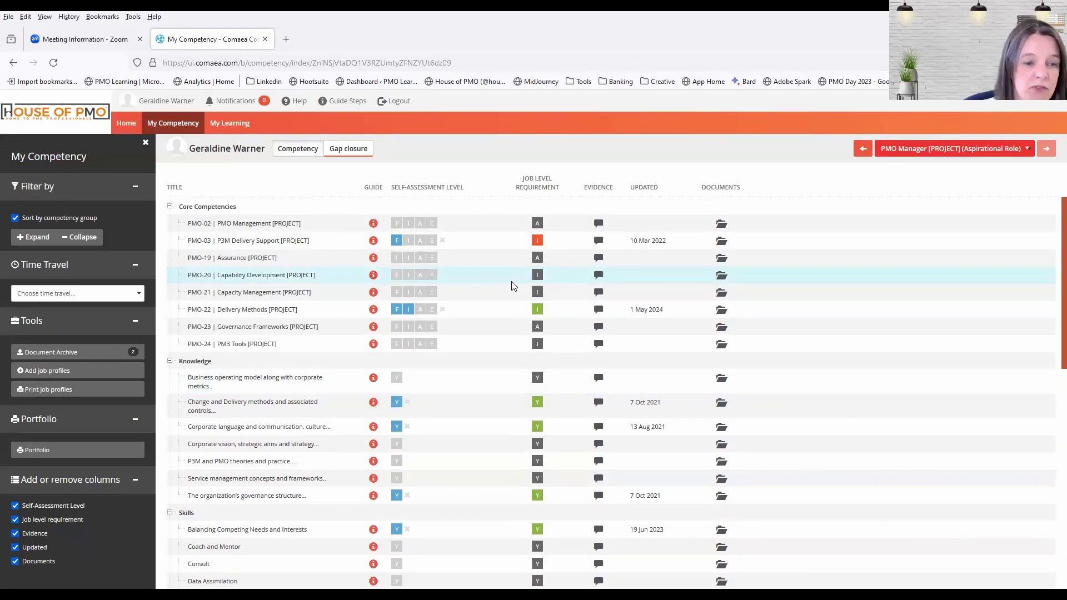
Open the portfolio report and review the Job Profile Summary compliance for all three job profiles.
{"action": "left_click", "coordinate": [87, 456]}
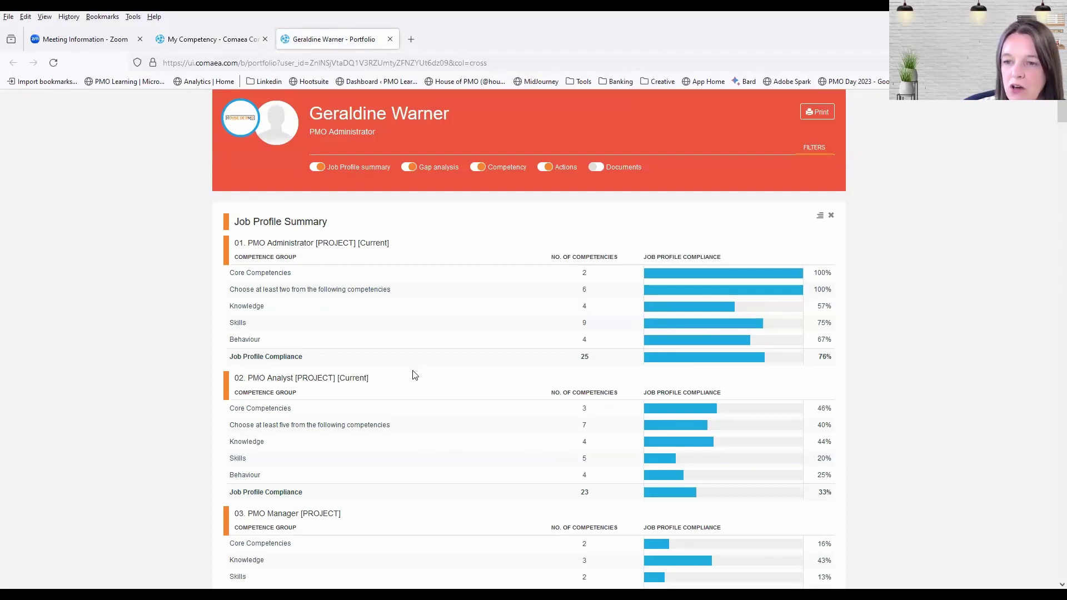
{"action": "scroll", "coordinate": [414, 375], "scroll_direction": "down", "scroll_amount": 3}
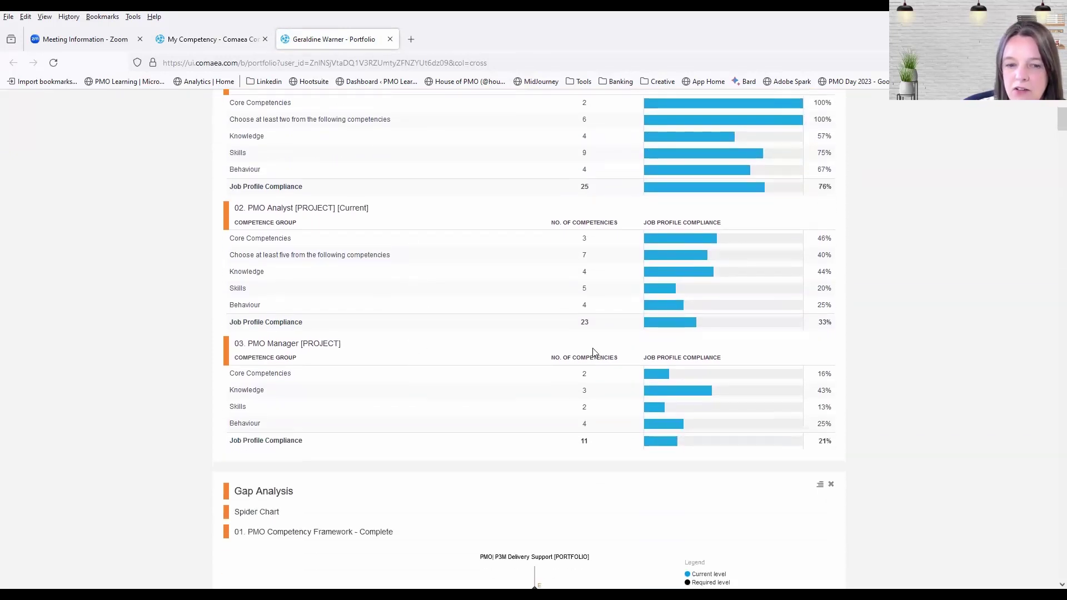
{"action": "scroll", "coordinate": [570, 415], "scroll_direction": "down", "scroll_amount": 3}
{"action": "scroll", "coordinate": [569, 416], "scroll_direction": "down", "scroll_amount": 2}
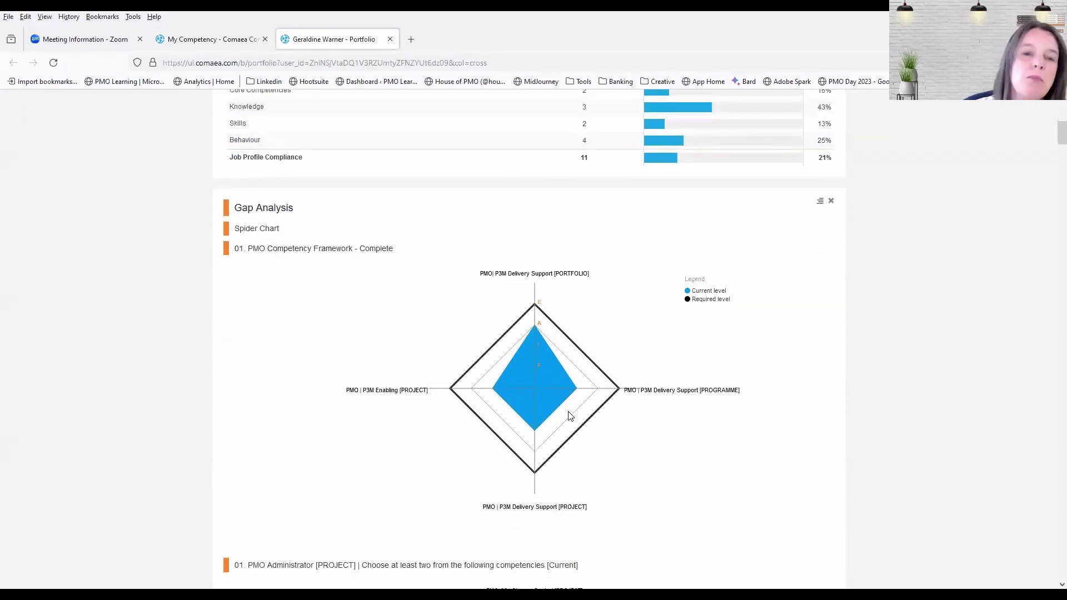
Examine the Gap Analysis spider charts for the Administrator, Analyst and Manager profiles, and return to the competency page.
{"action": "scroll", "coordinate": [570, 415], "scroll_direction": "down", "scroll_amount": 6}
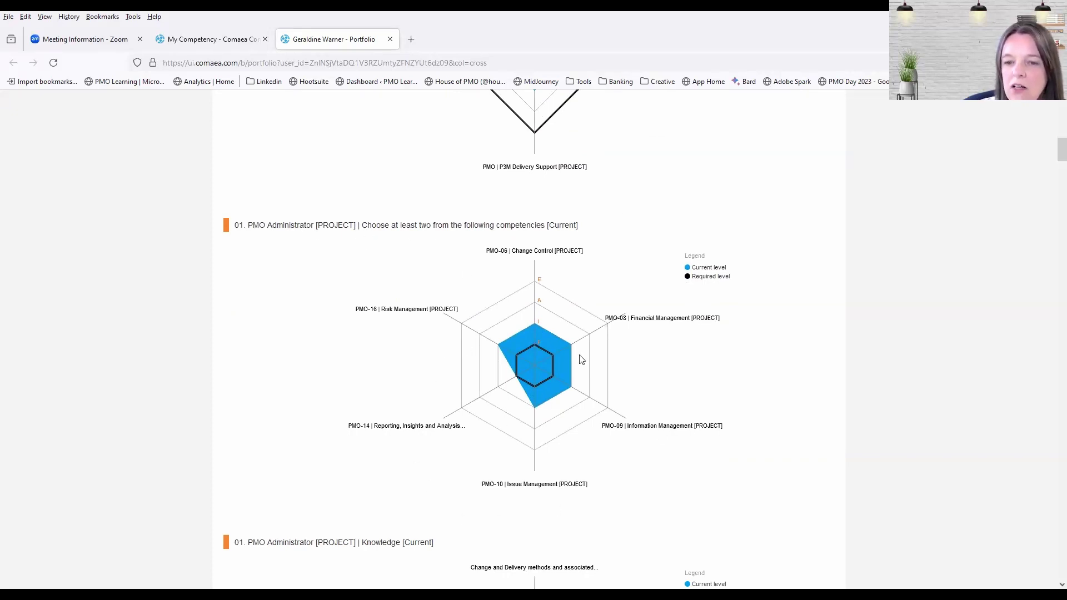
{"action": "scroll", "coordinate": [544, 395], "scroll_direction": "down", "scroll_amount": 6}
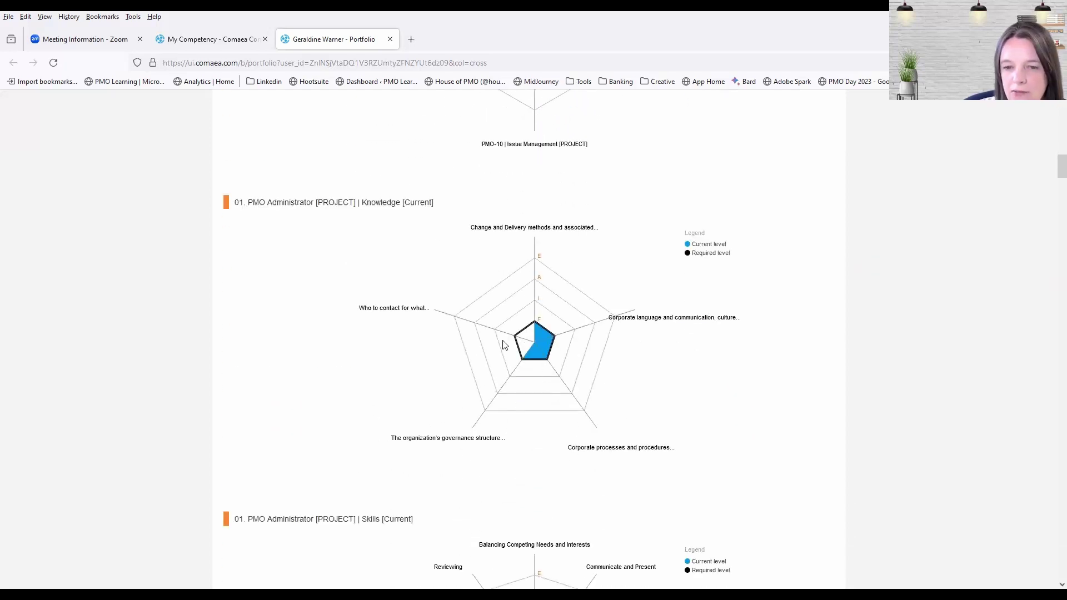
{"action": "scroll", "coordinate": [504, 344], "scroll_direction": "down", "scroll_amount": 5}
{"action": "scroll", "coordinate": [503, 345], "scroll_direction": "down", "scroll_amount": 16}
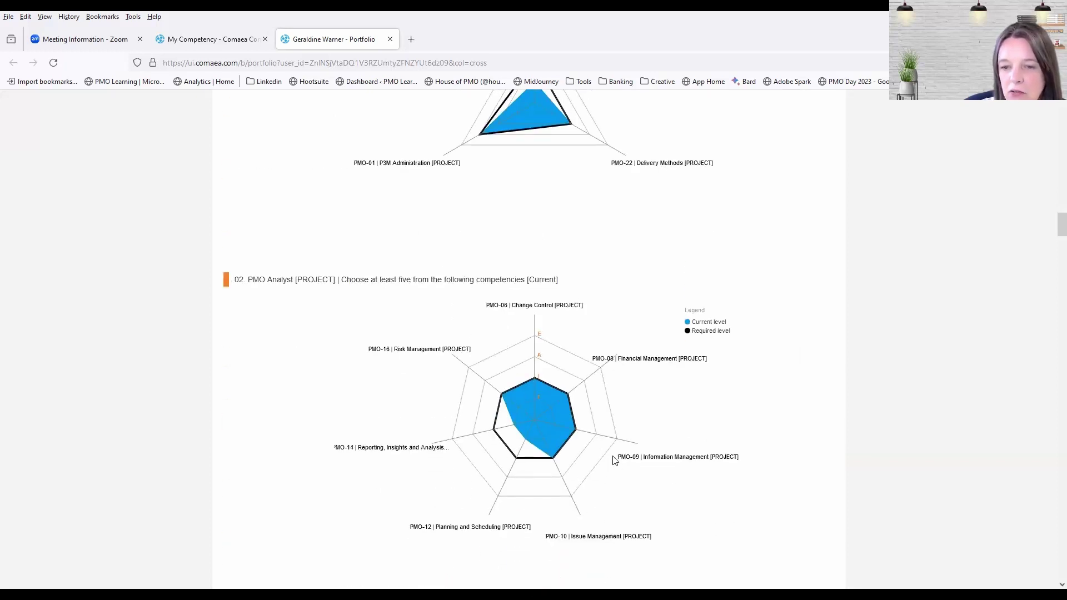
{"action": "scroll", "coordinate": [560, 425], "scroll_direction": "up", "scroll_amount": 5}
{"action": "scroll", "coordinate": [561, 422], "scroll_direction": "down", "scroll_amount": 9}
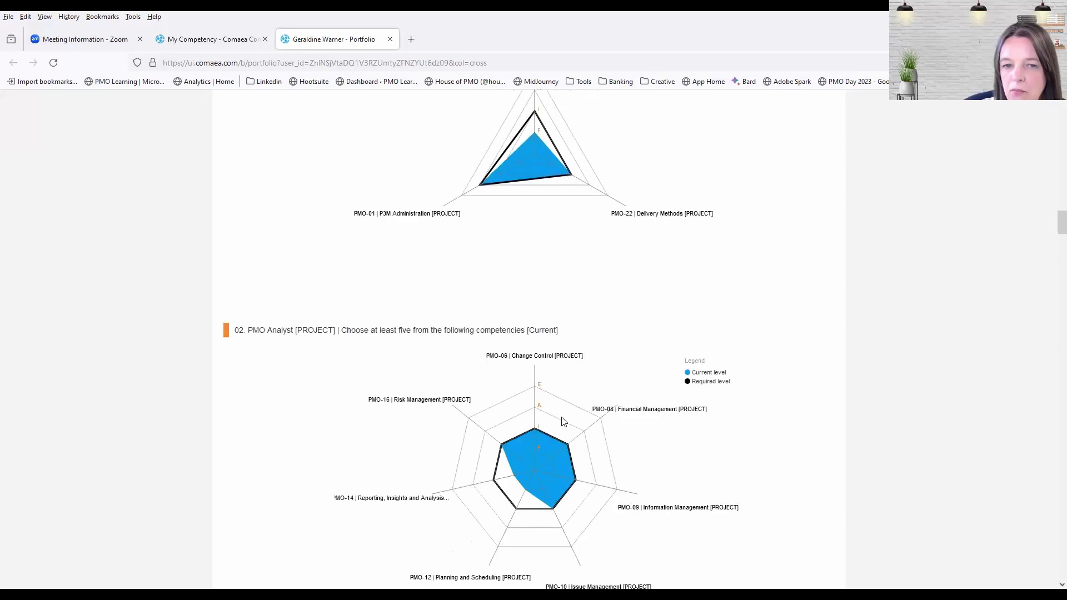
{"action": "scroll", "coordinate": [563, 422], "scroll_direction": "down", "scroll_amount": 13}
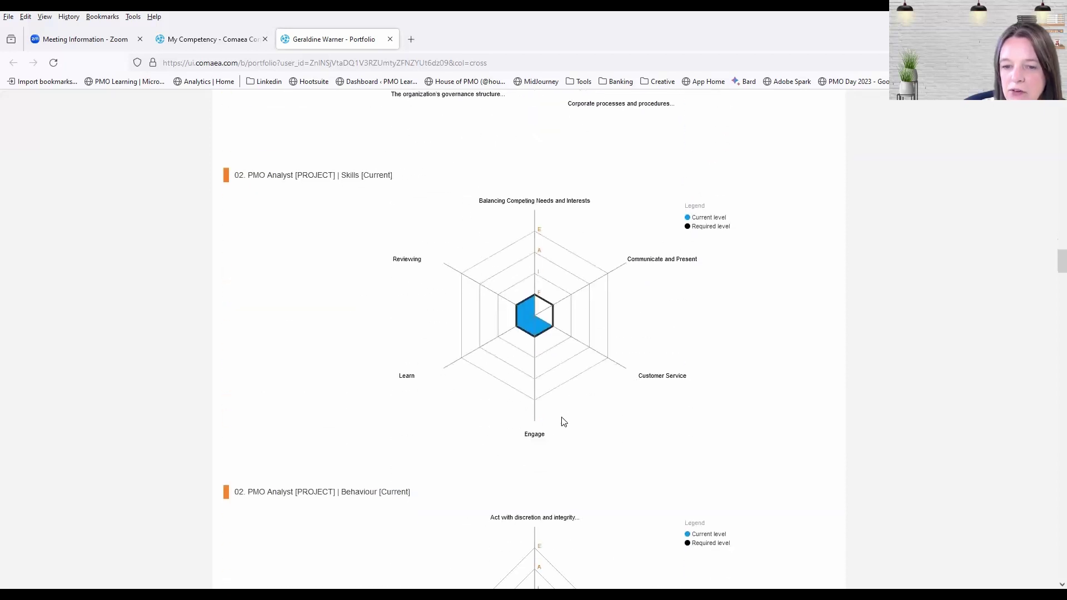
{"action": "scroll", "coordinate": [563, 422], "scroll_direction": "down", "scroll_amount": 12}
{"action": "scroll", "coordinate": [562, 420], "scroll_direction": "up", "scroll_amount": 4}
{"action": "scroll", "coordinate": [563, 417], "scroll_direction": "up", "scroll_amount": 4}
{"action": "left_click", "coordinate": [214, 41]}
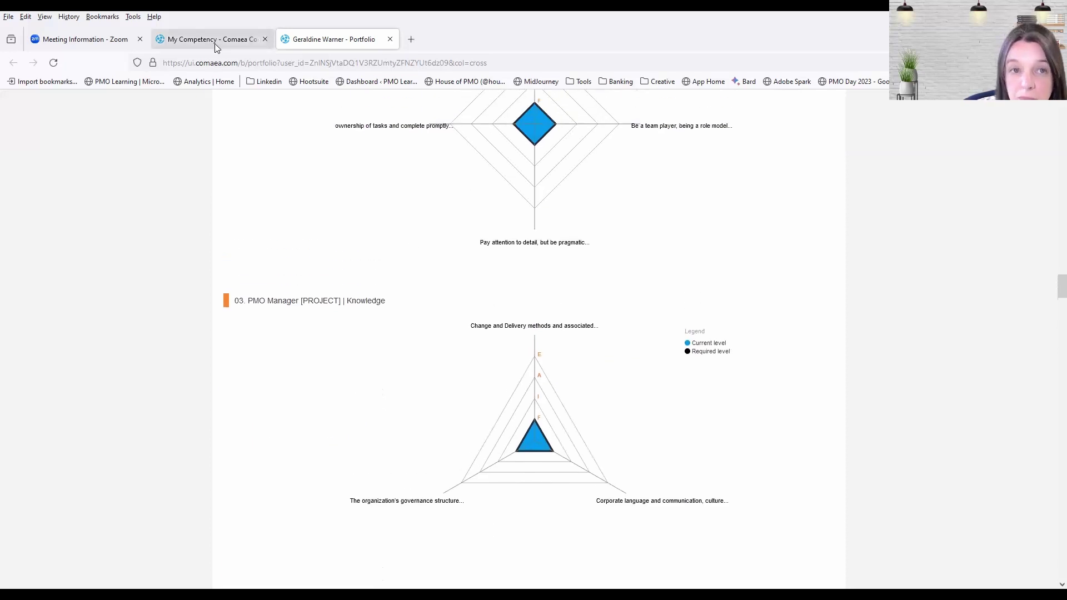